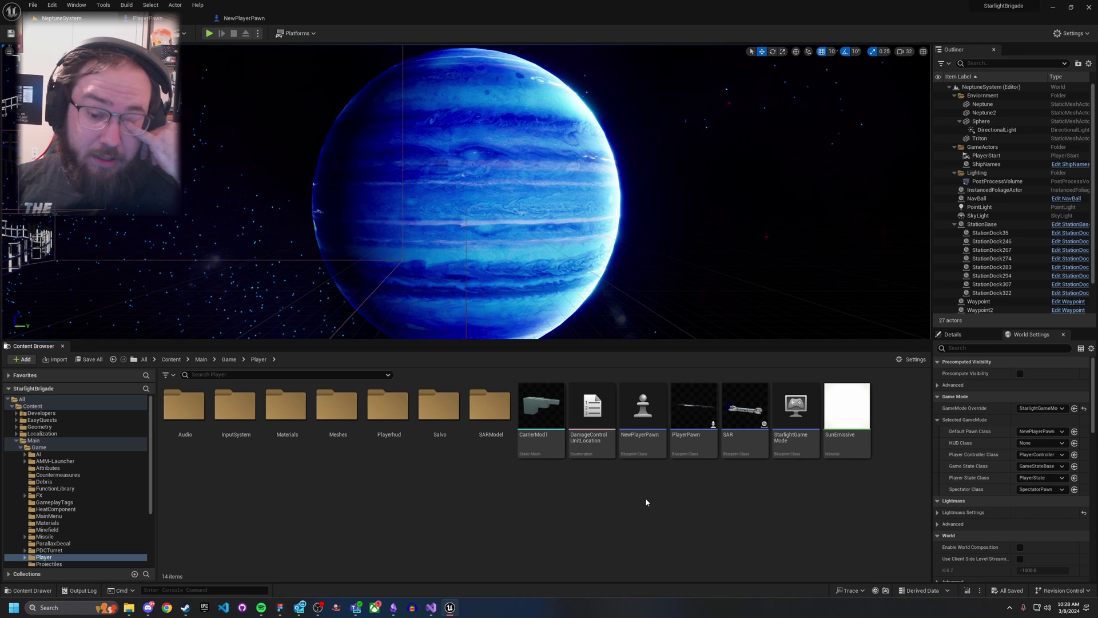
Open the PlayerPawn blueprint's Size Map and begin switching Size to Display to Memory Size
right_click(696, 424)
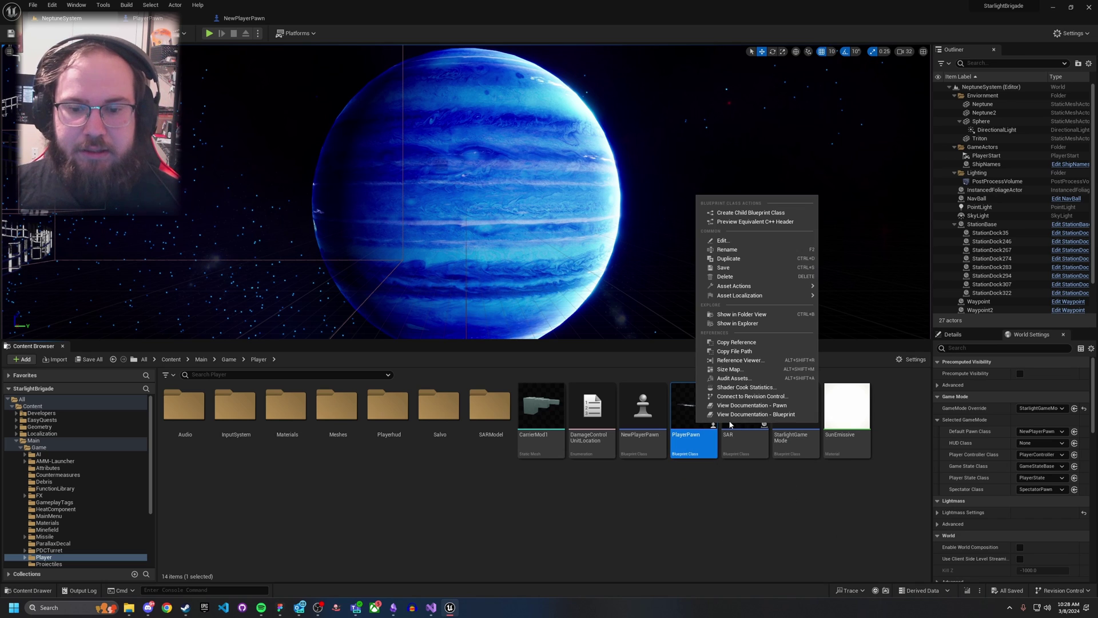
left_click(732, 369)
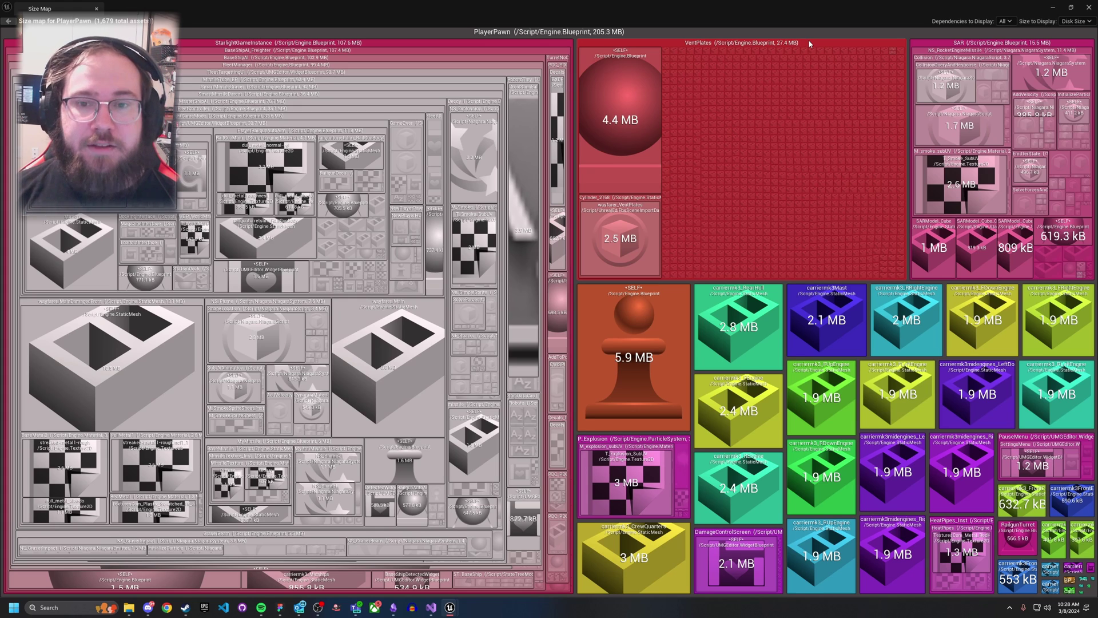
left_click(1073, 21)
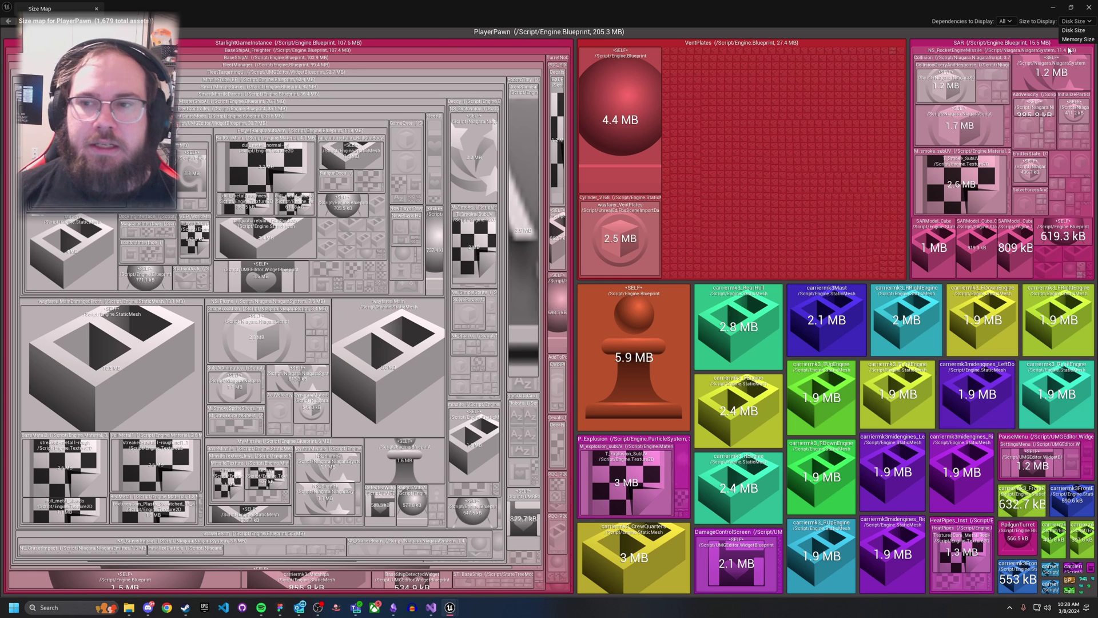
left_click(1076, 39)
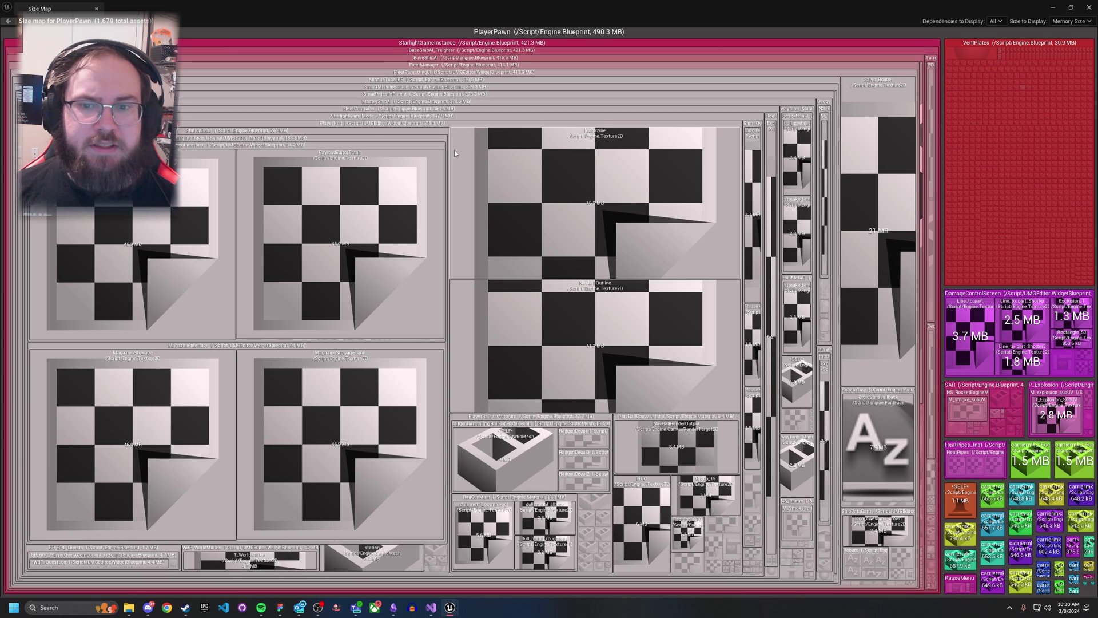
Return the PlayerPawn Size Map to Disk Size (205.3 MB) and minimize its window
left_click(1070, 21)
left_click(1065, 30)
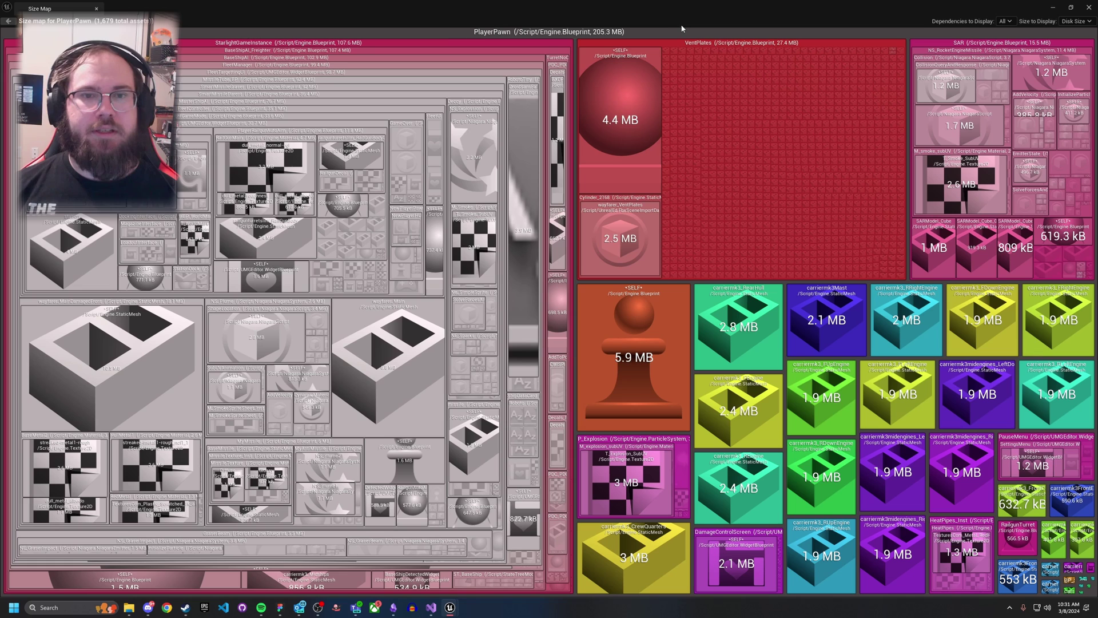
left_click(1056, 9)
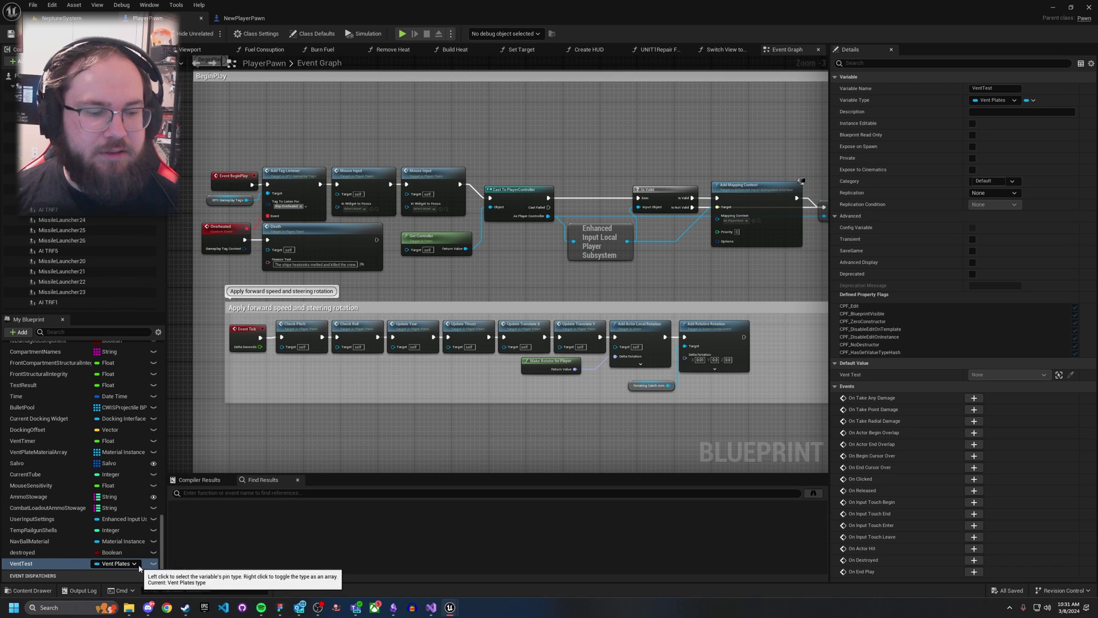
Pan around PlayerPawn's Event Graph to bring the BeginPlay chain and other node groups into view
scroll(478, 322, "down", 5)
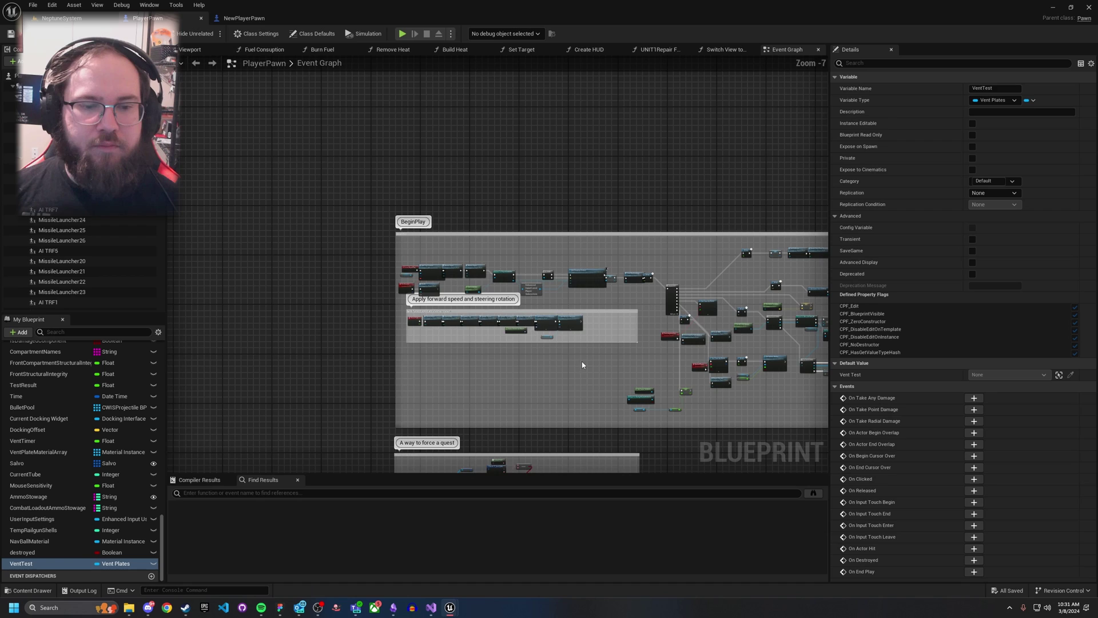
scroll(487, 294, "up", 1)
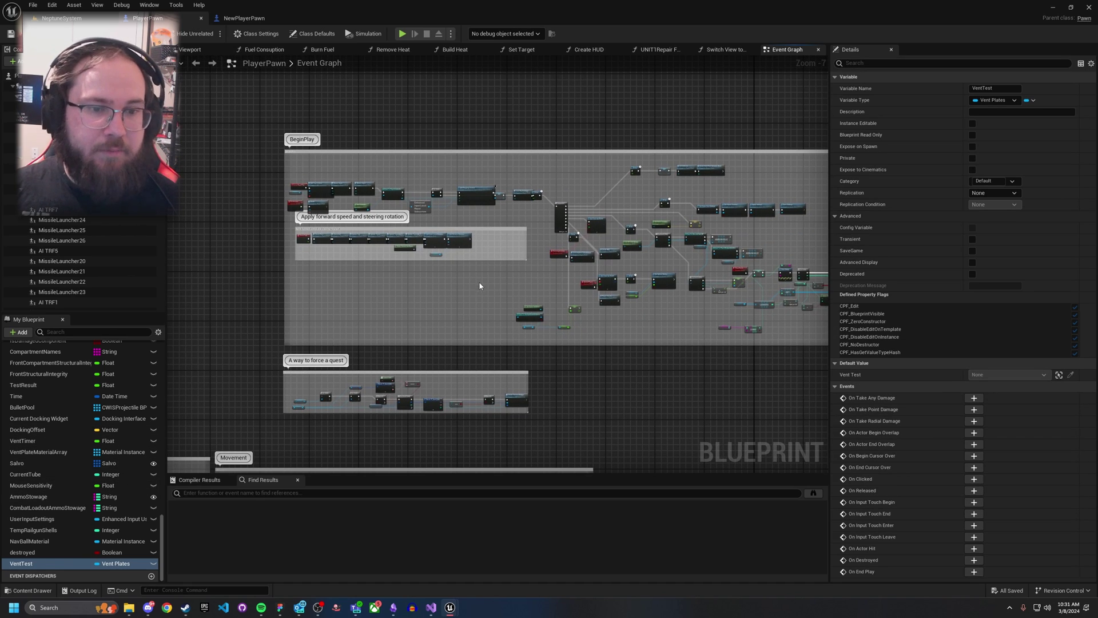
scroll(479, 286, "up", 3)
left_click_drag(23, 564, 533, 127, "ctrl")
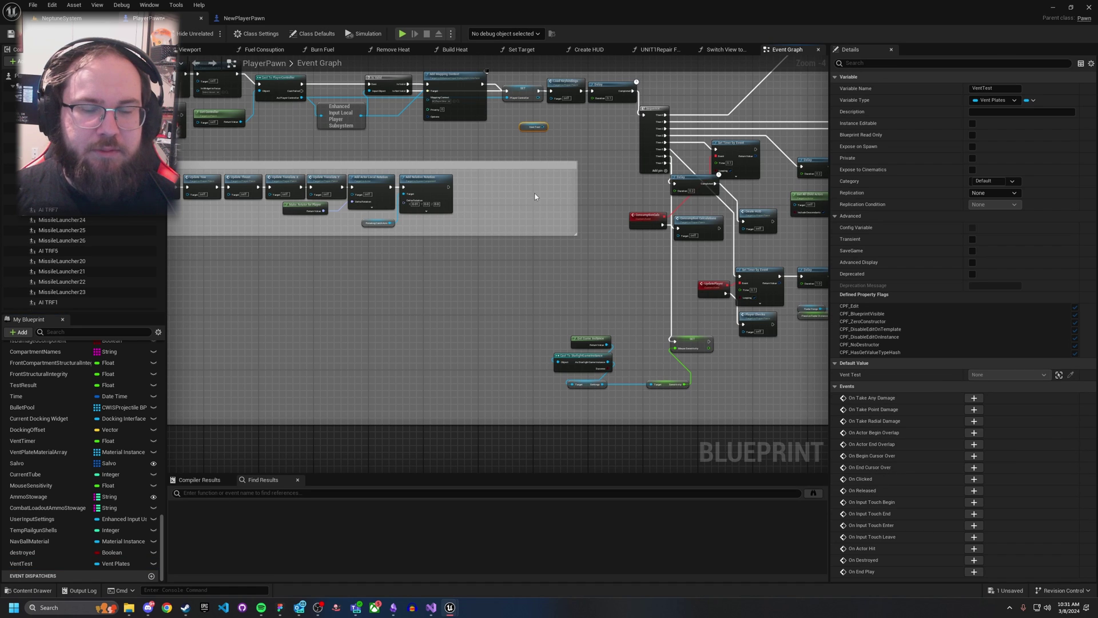
right_click_drag(535, 196, 666, 197)
Add a SET Vent Test node inside the Fire Top Engines function graph
double_click(635, 185)
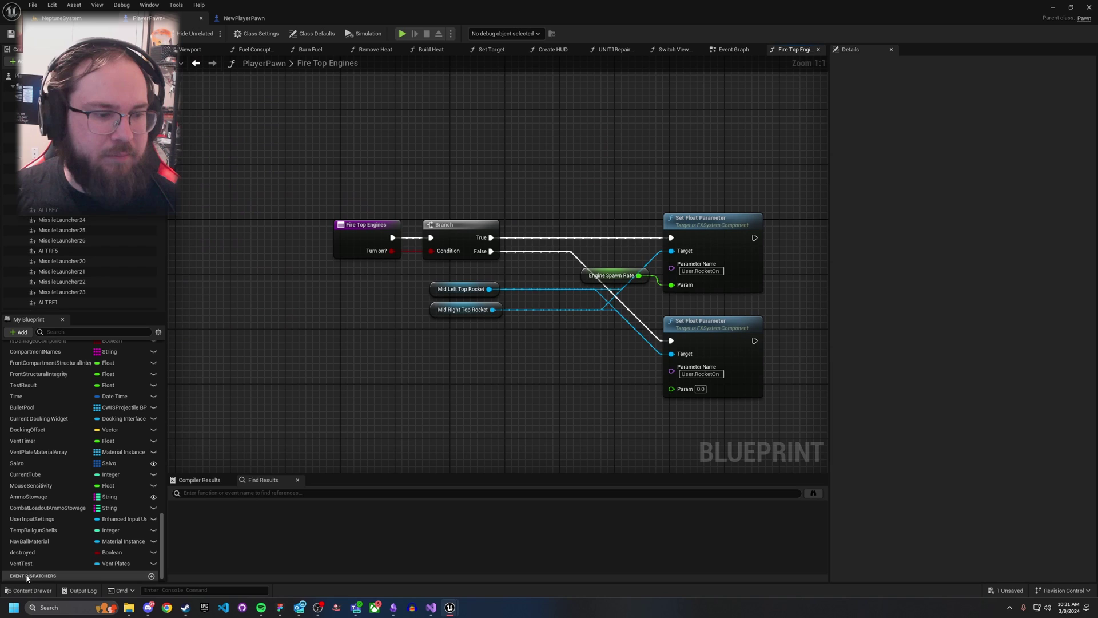
left_click_drag(23, 564, 375, 128)
left_click(397, 152)
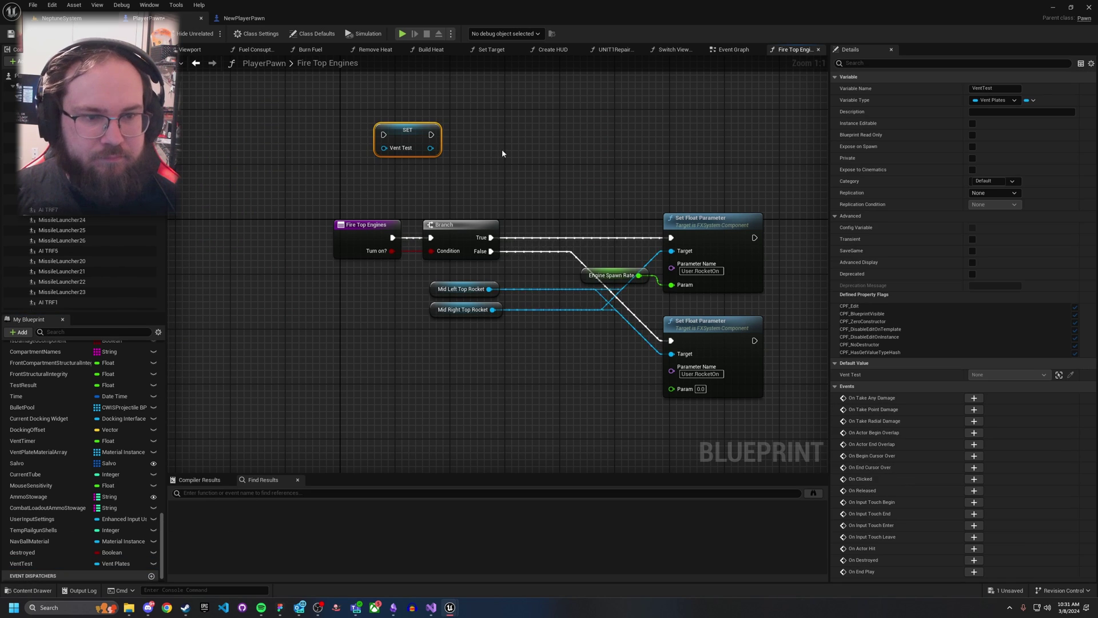
left_click(533, 167)
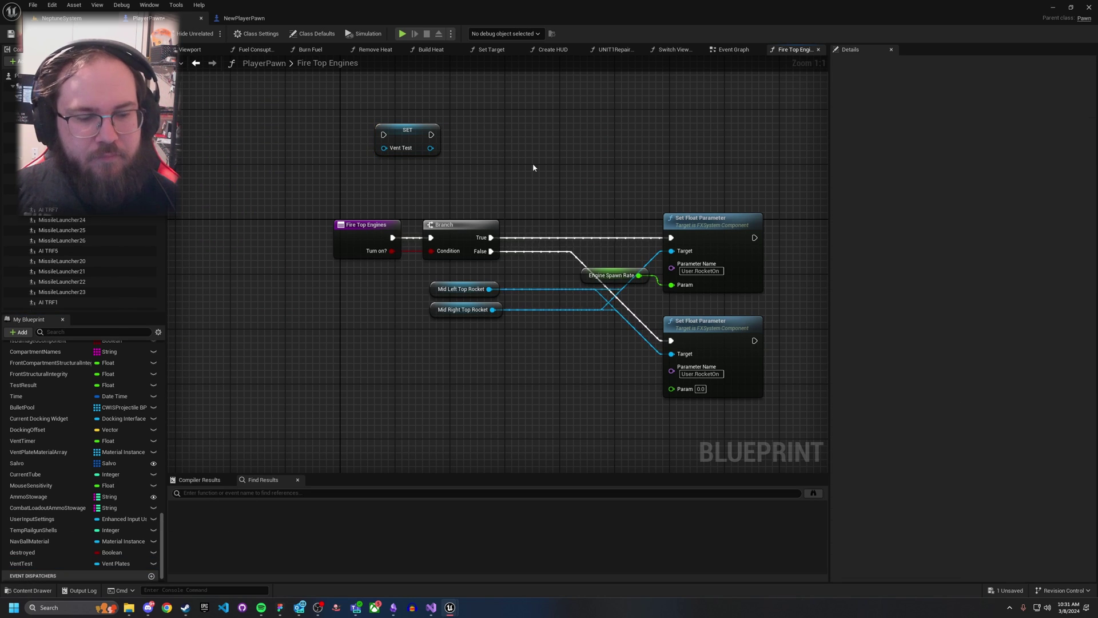
Back in the Event Graph, select the VentTest variable to view its Vent Plates details
left_click(732, 49)
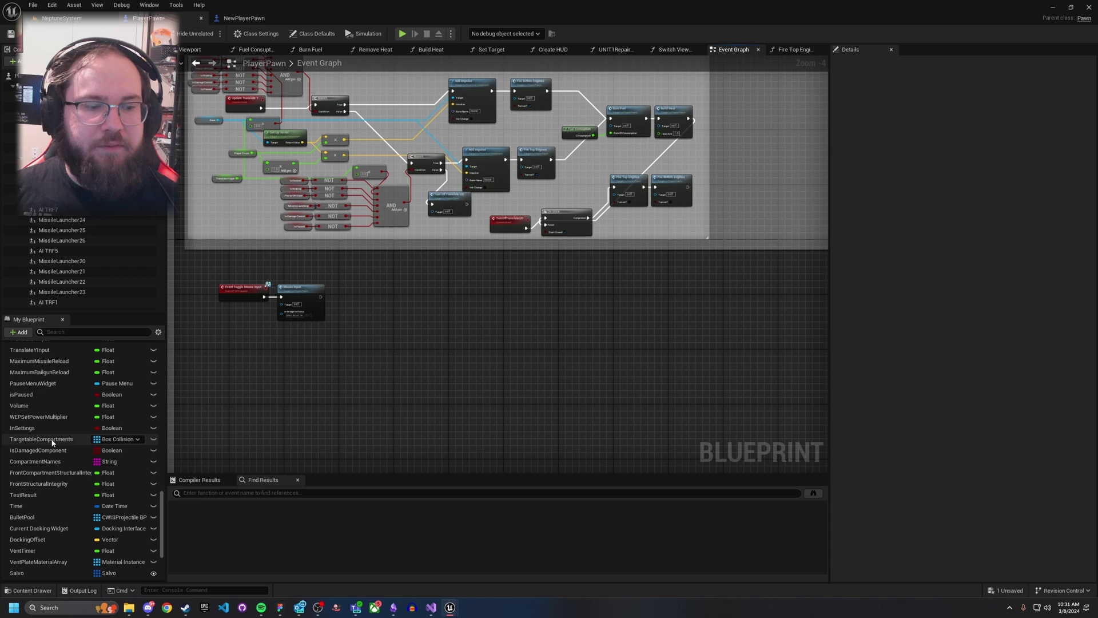
left_click(23, 563)
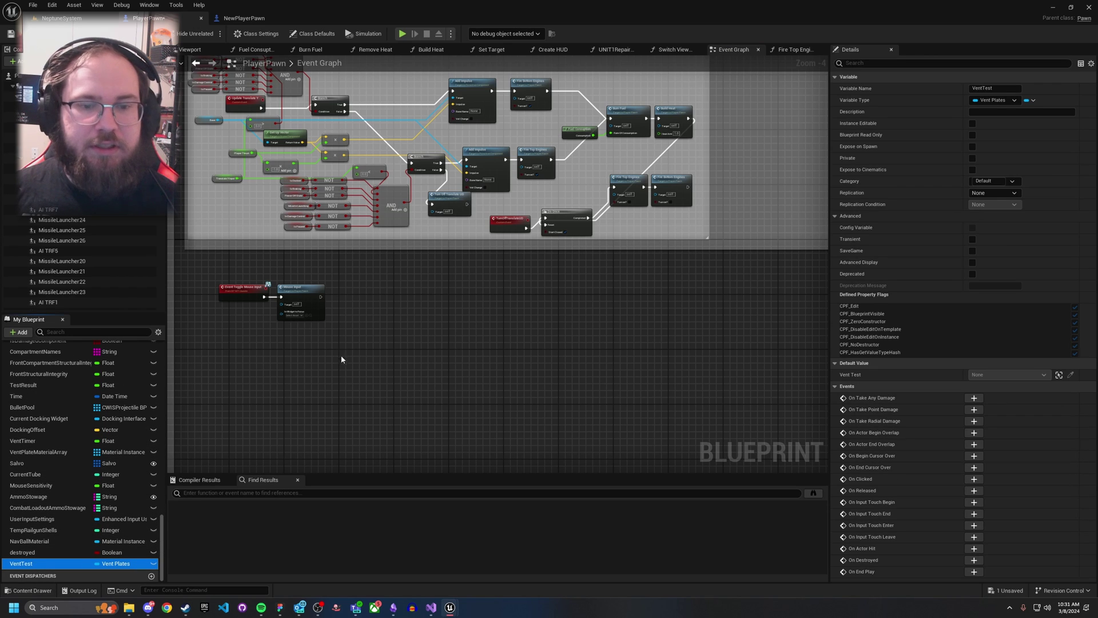
scroll(441, 324, "down", 2)
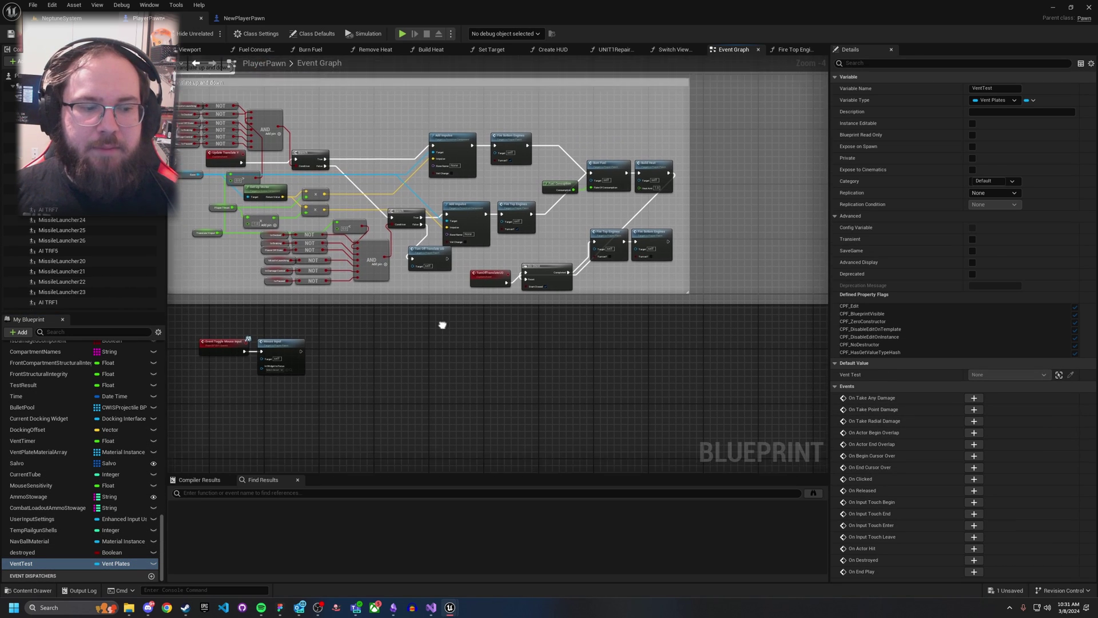
scroll(549, 301, "down", 5)
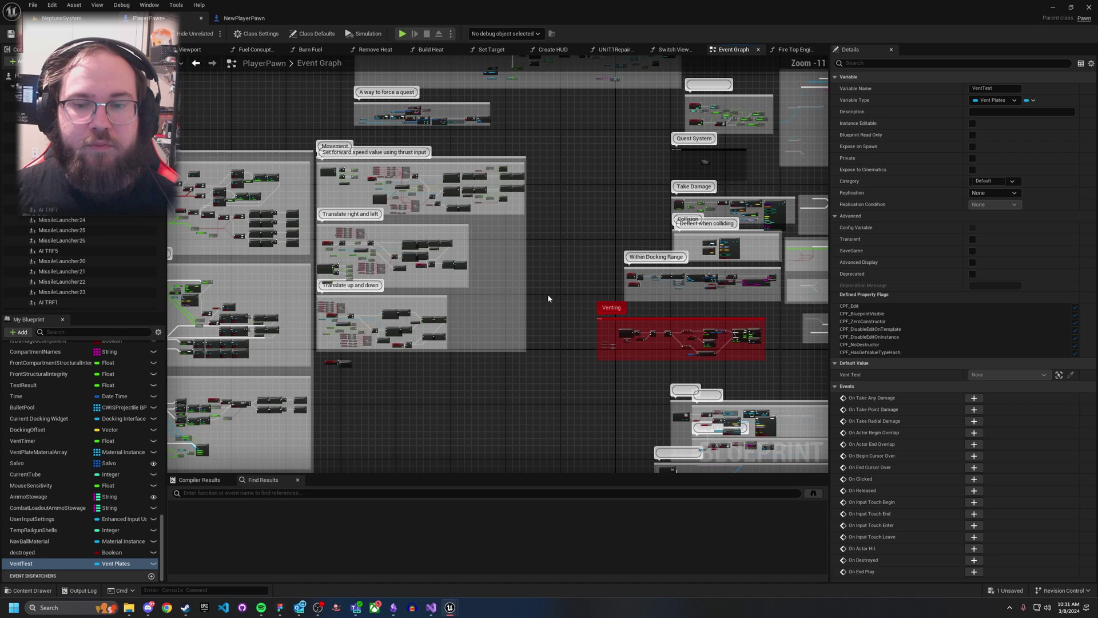
right_click_drag(590, 227, 490, 248)
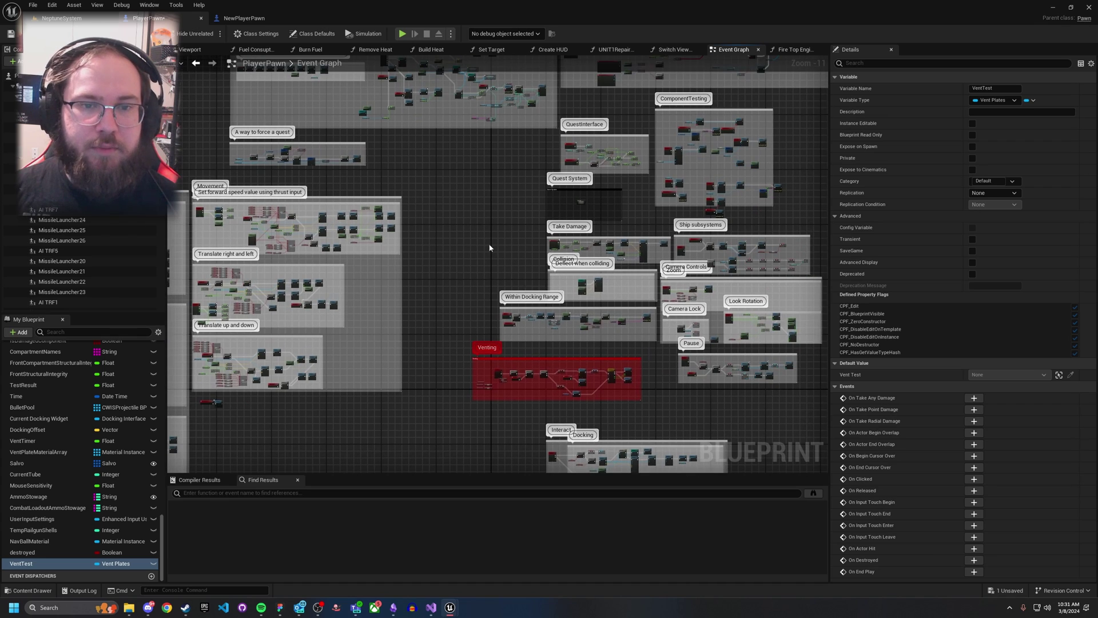
Find all references to VentTest and jump to its Get node
right_click(27, 564)
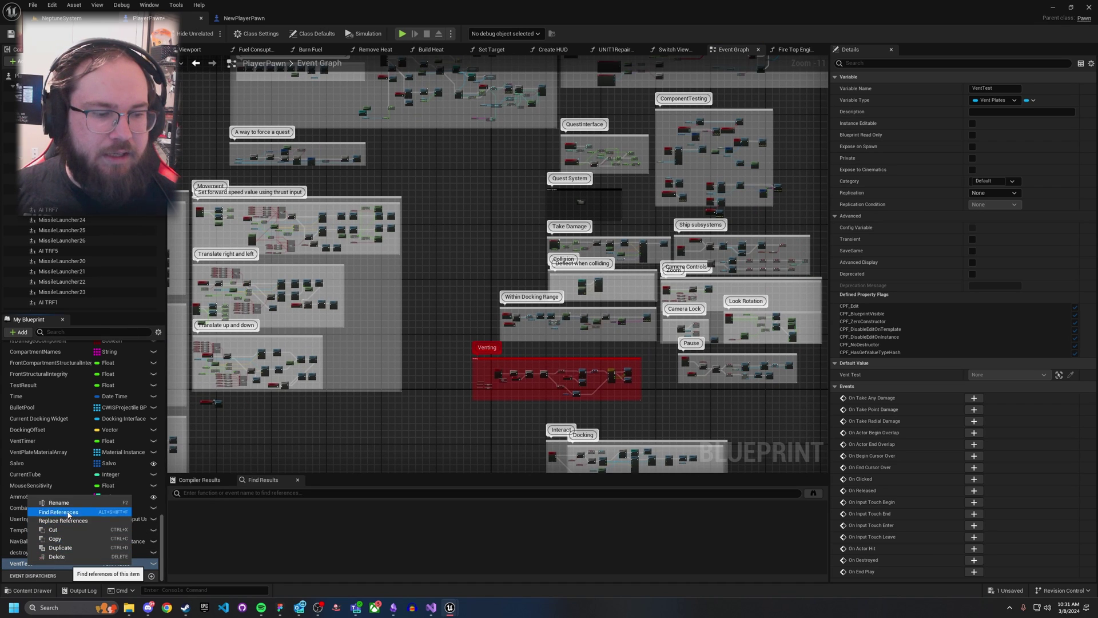
left_click(58, 511)
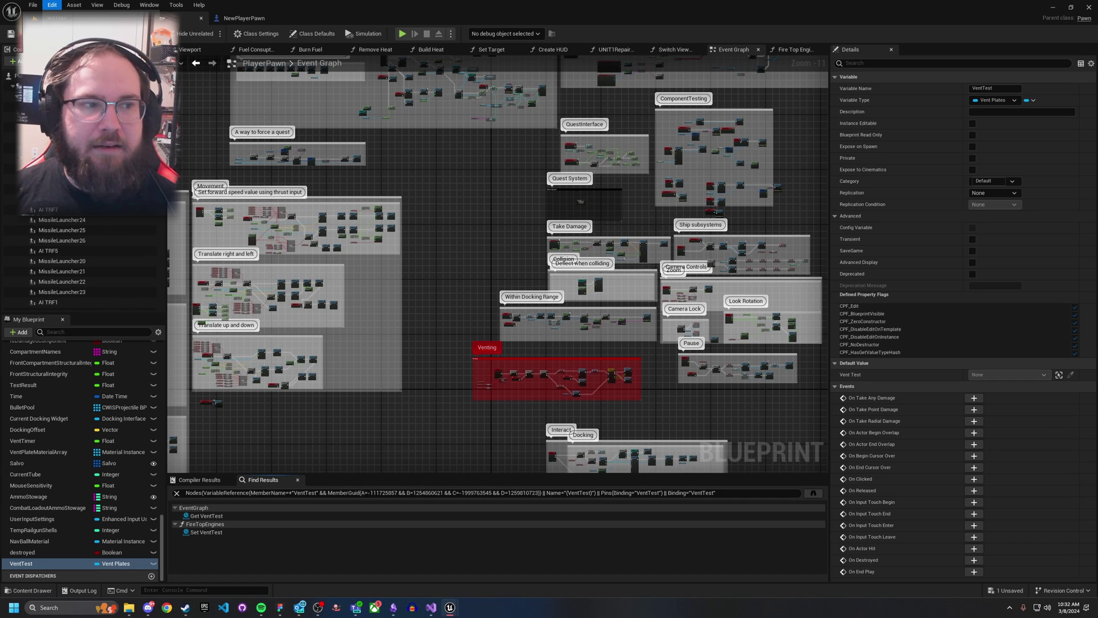
left_click(86, 122)
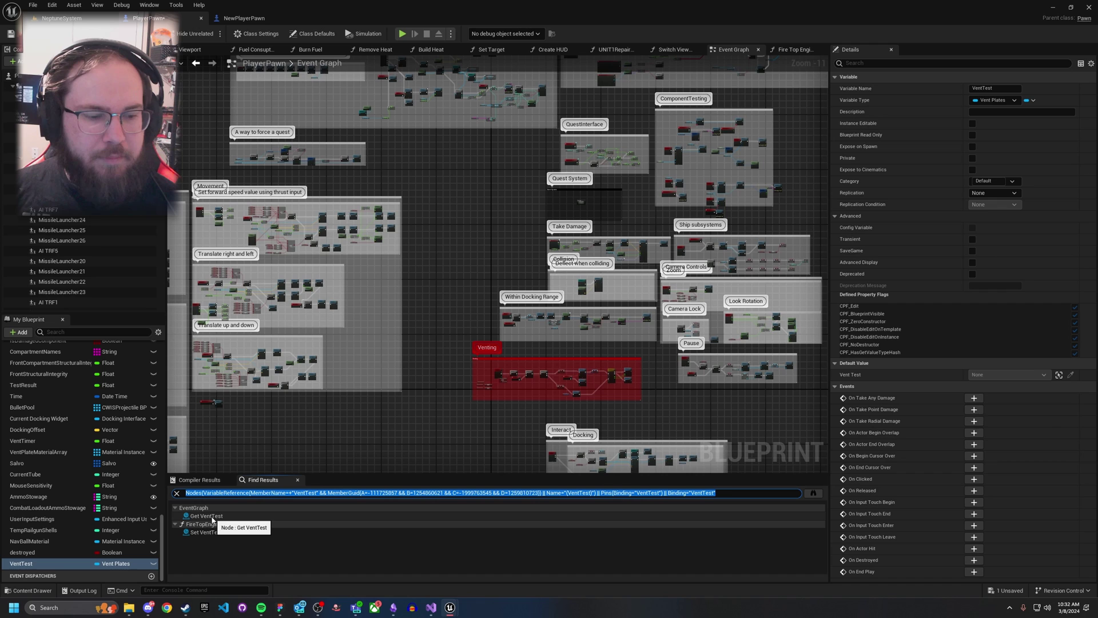
left_click(212, 518)
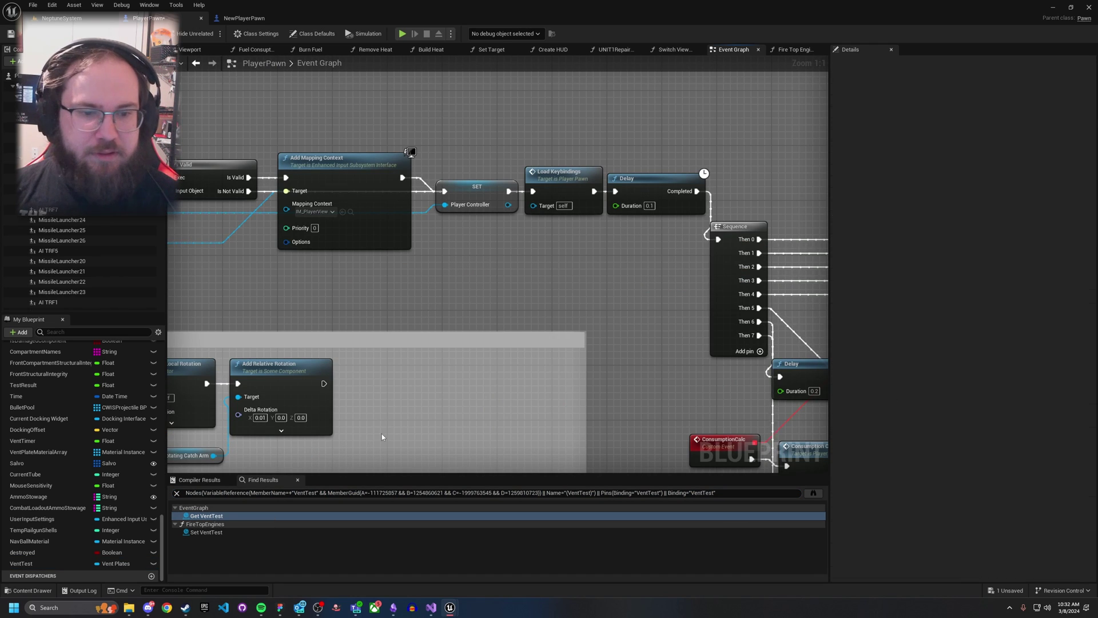
Delete the SET Vent Test node in Fire Top Engines and save the blueprint
left_click(235, 531)
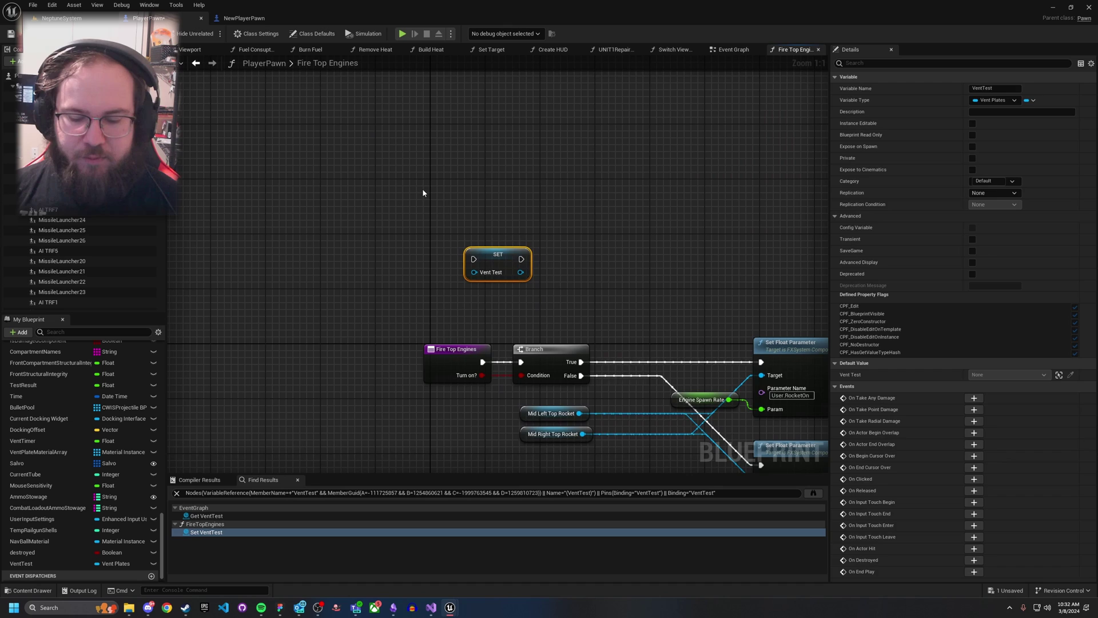
key("Delete")
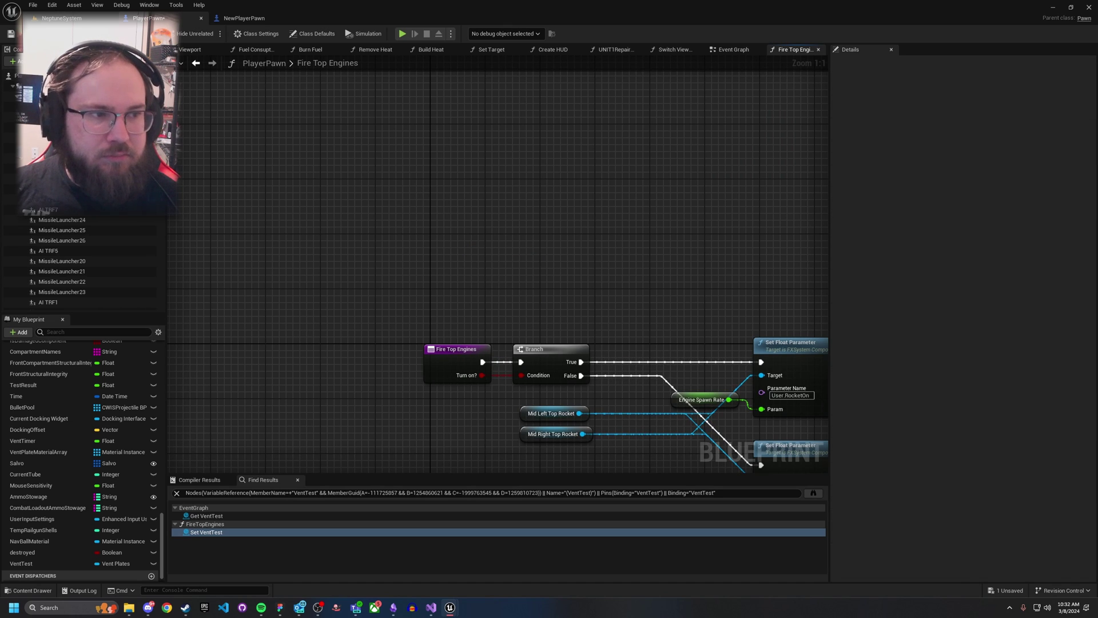
left_click(11, 36)
Delete the VentTest variable, save PlayerPawn, and clear the reference search
left_click(23, 563)
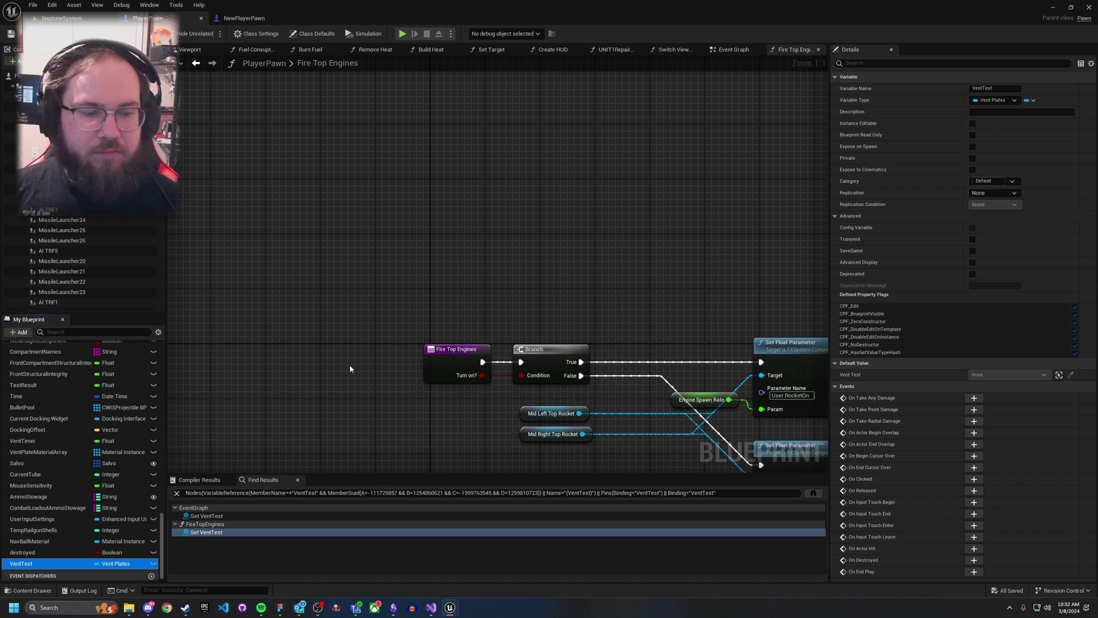
key("Delete")
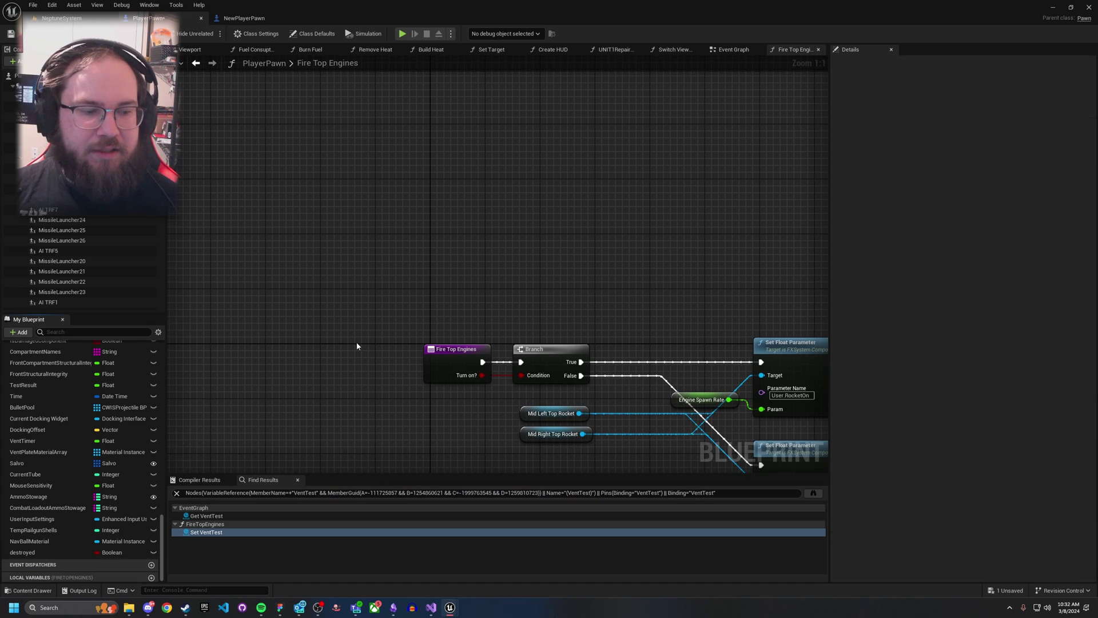
left_click(12, 35)
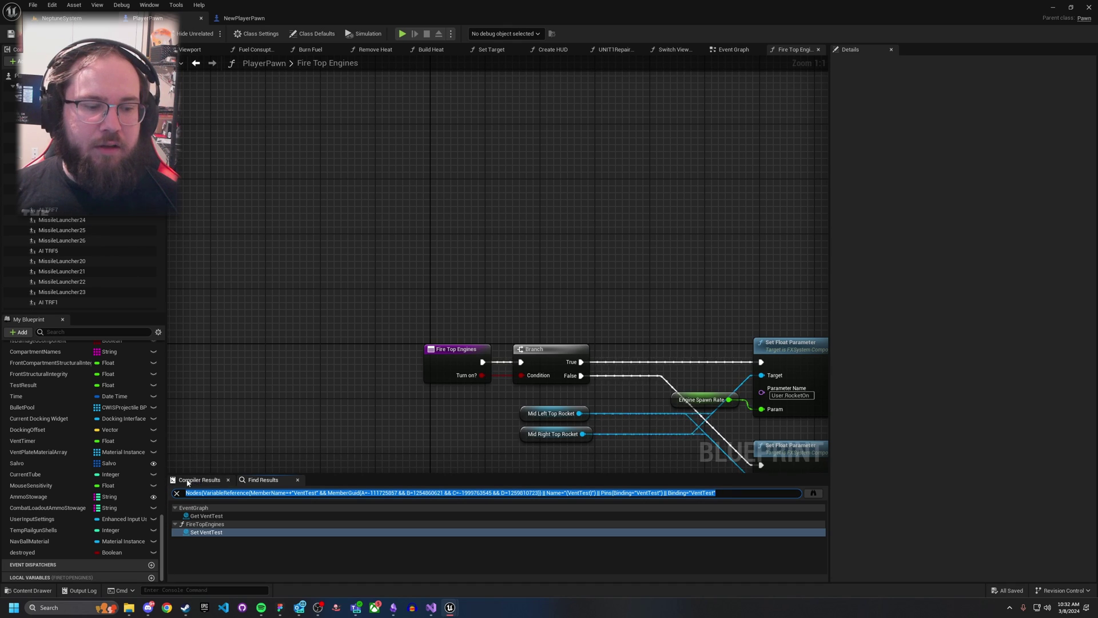
left_click(177, 494)
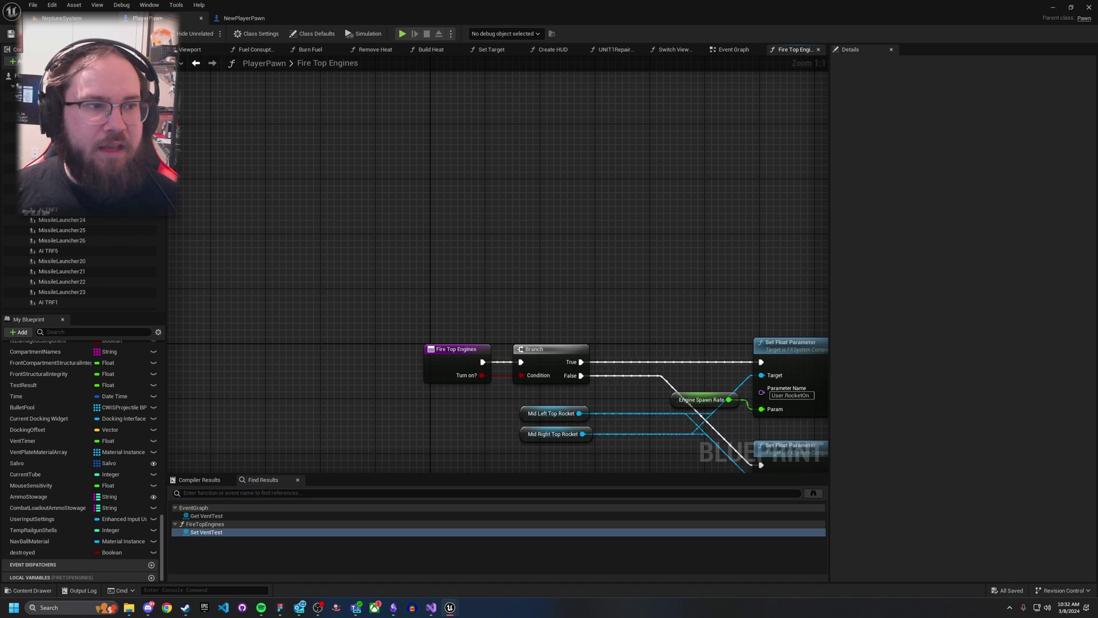
Reopen PlayerPawn's Size Map from the Content Browser and show Memory Size, now 459.4 MB
left_click(9, 36)
left_click(57, 18)
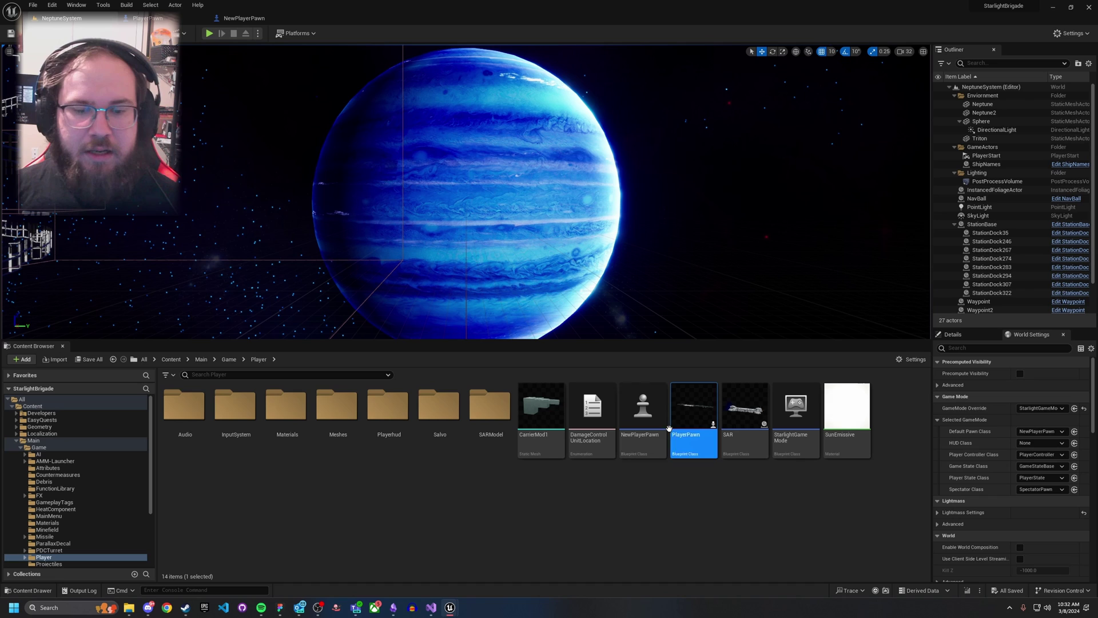
right_click(702, 408)
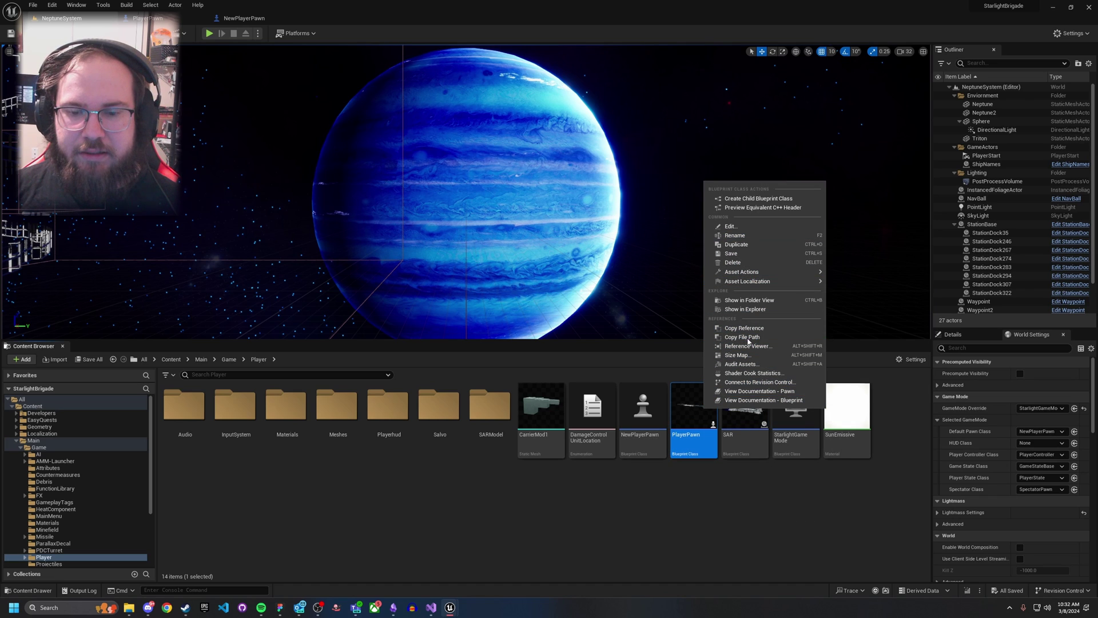
left_click(738, 355)
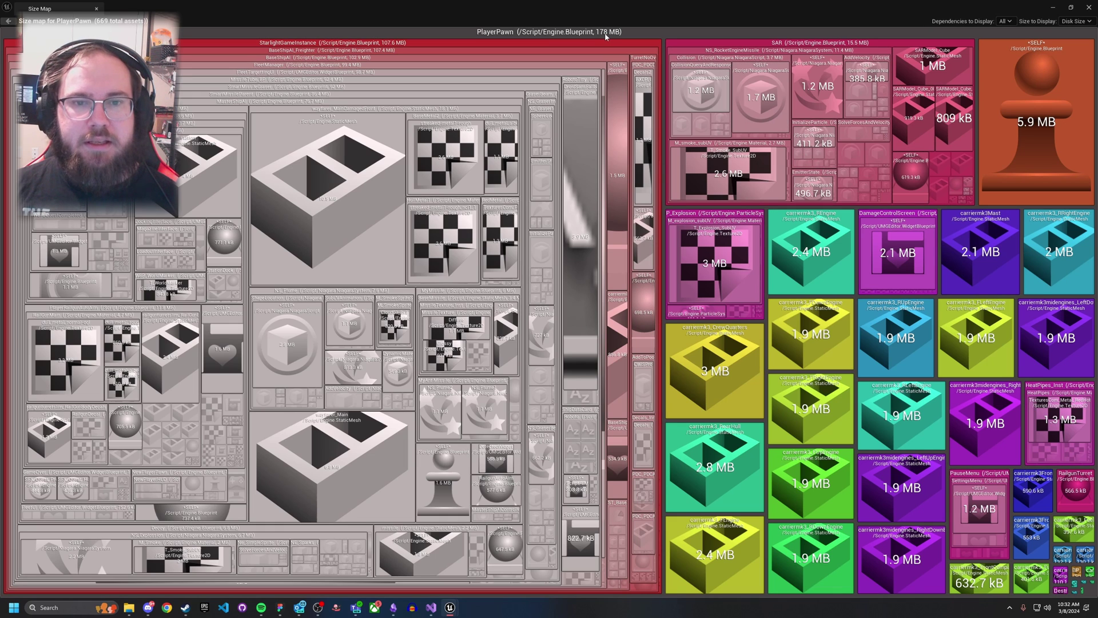
left_click(1074, 21)
left_click(1001, 39)
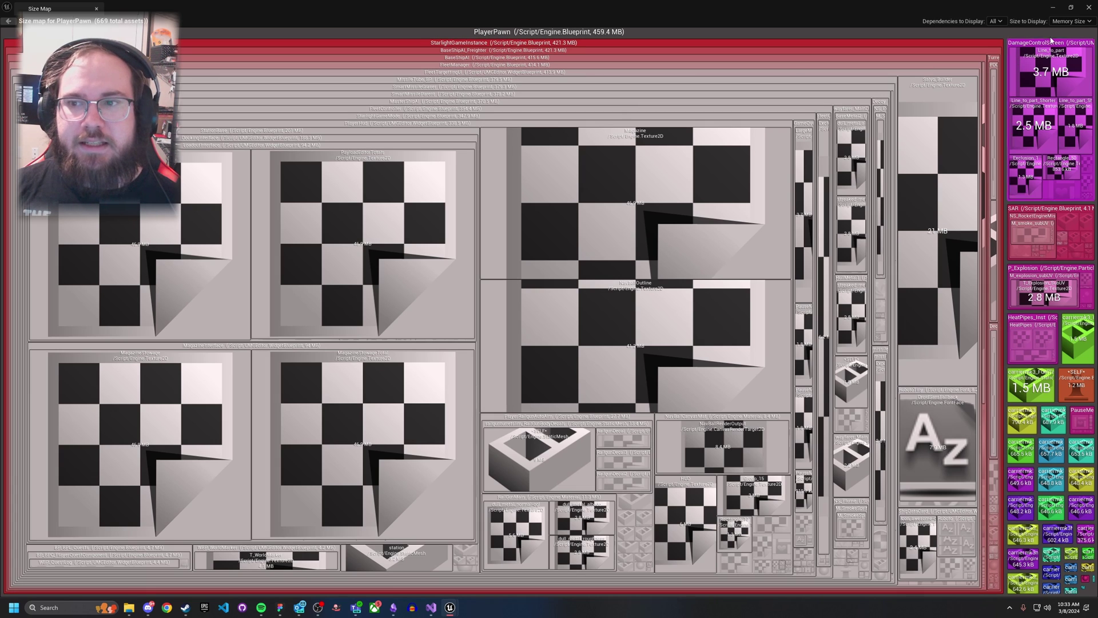
Switch the PlayerPawn Size Map back to Disk Size, now 178 MB
left_click(1069, 22)
left_click(1065, 31)
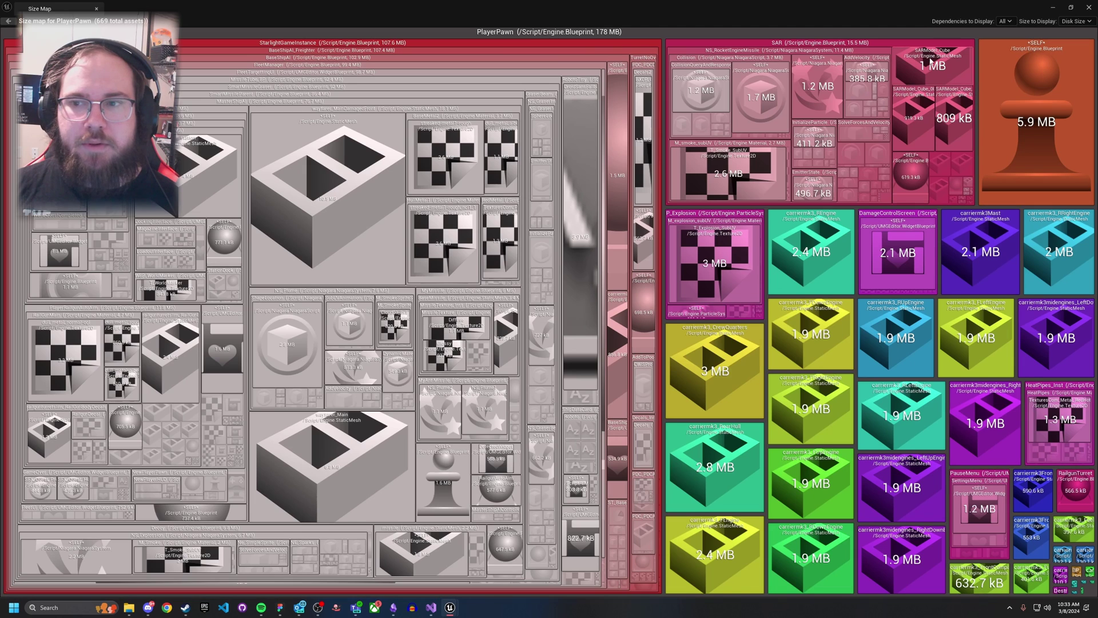